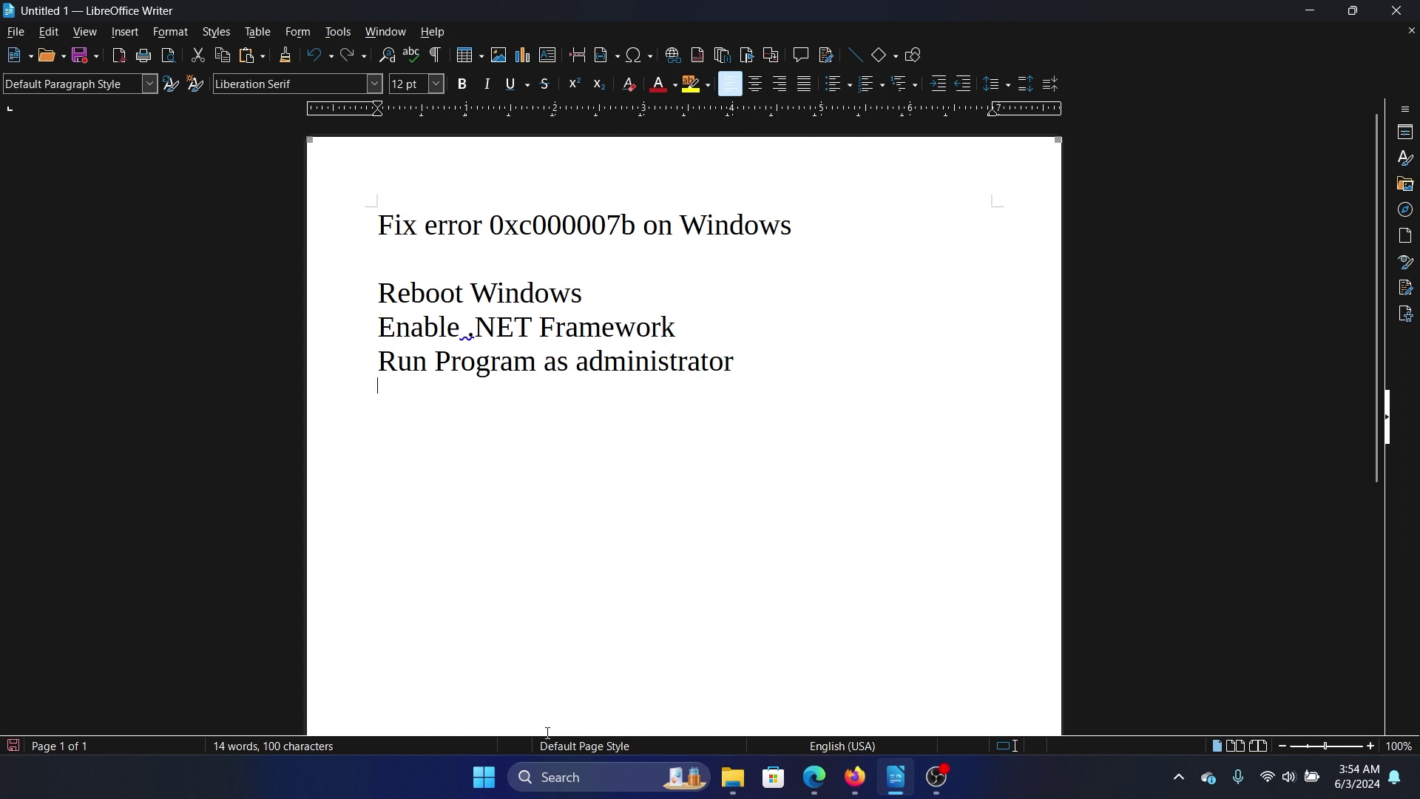
Step: Show the quick system menu with its restart options, then dismiss it without restarting
right_click(485, 777)
mouse_move(469, 697)
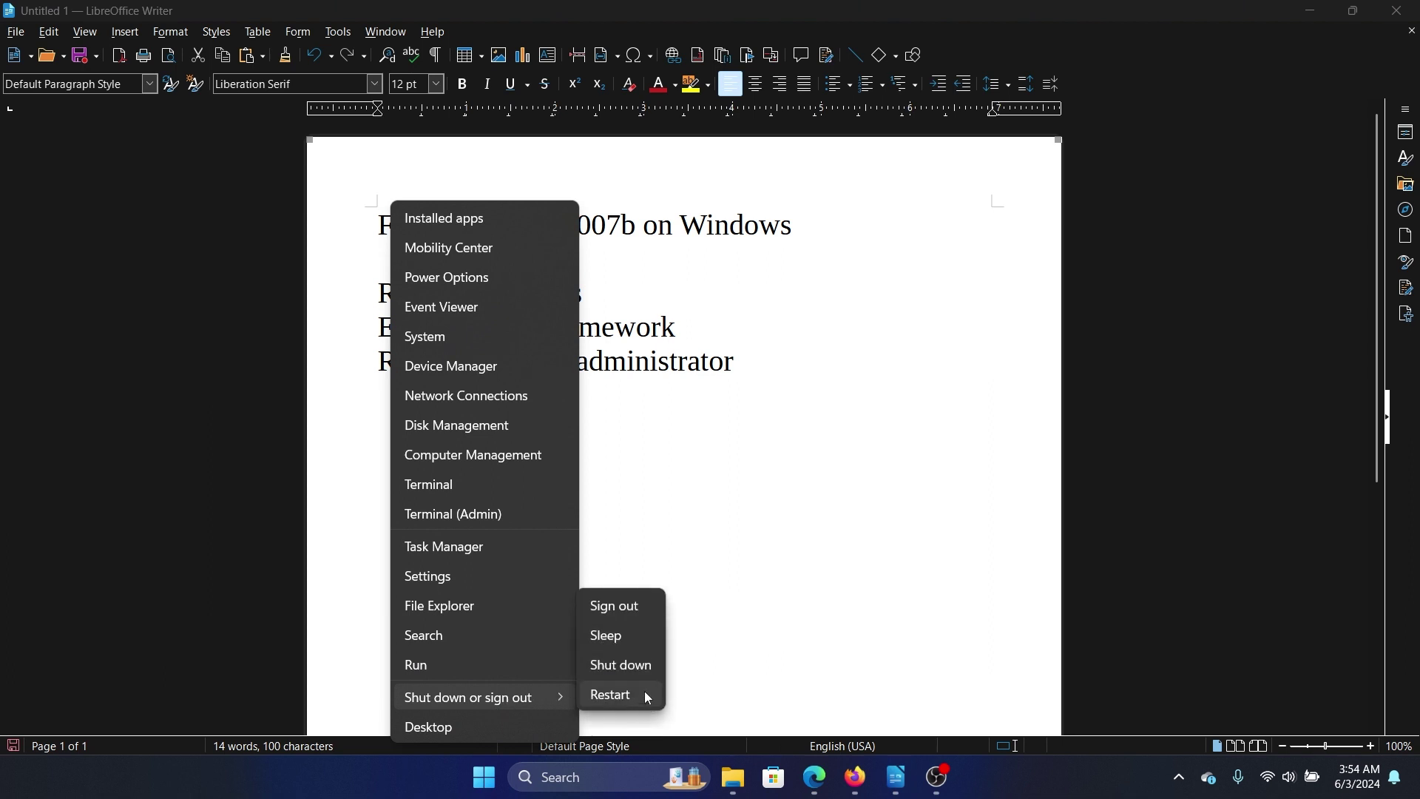
left_click(752, 492)
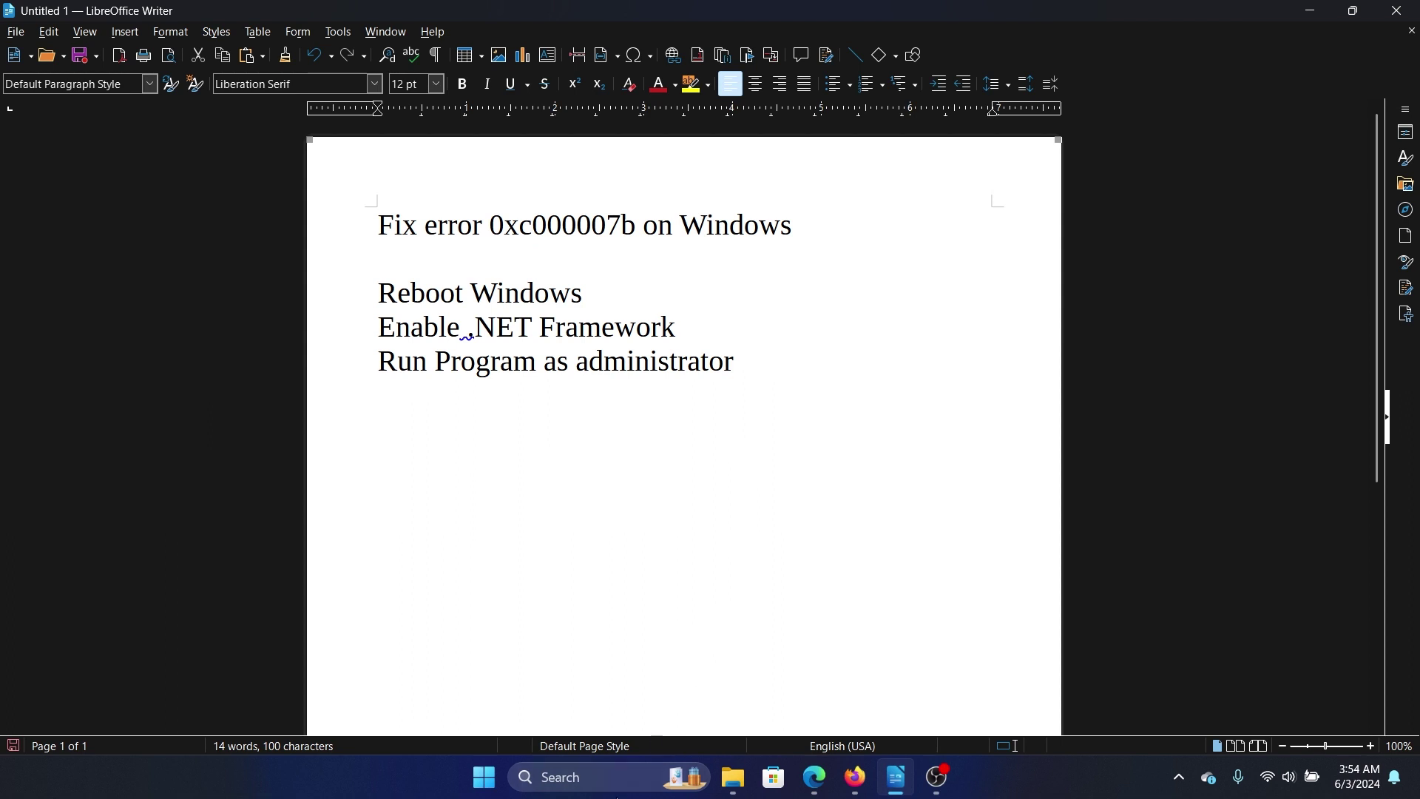
Step: Search 'windows feat' and launch 'Turn Windows features on or off'
left_click(617, 783)
type("windo")
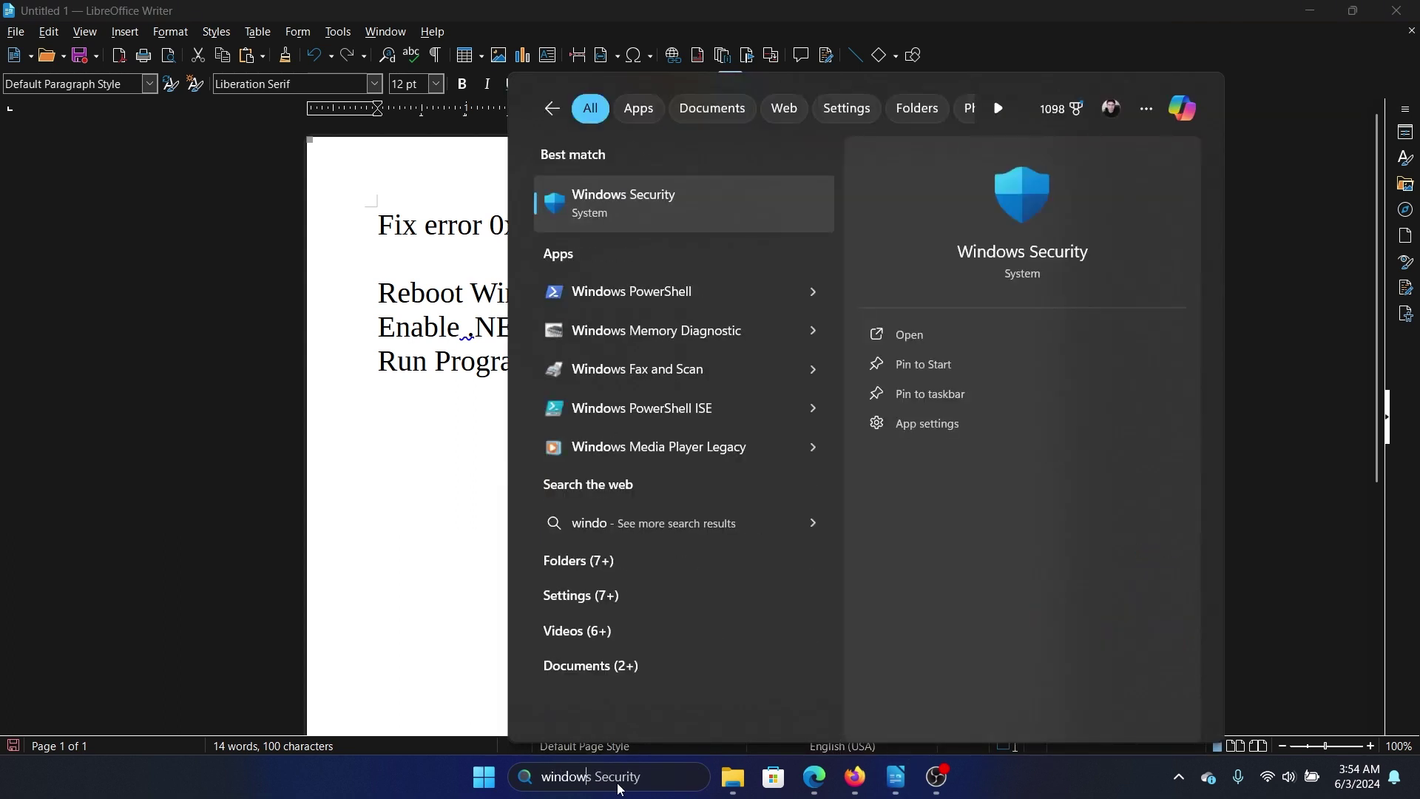
type("ws feat")
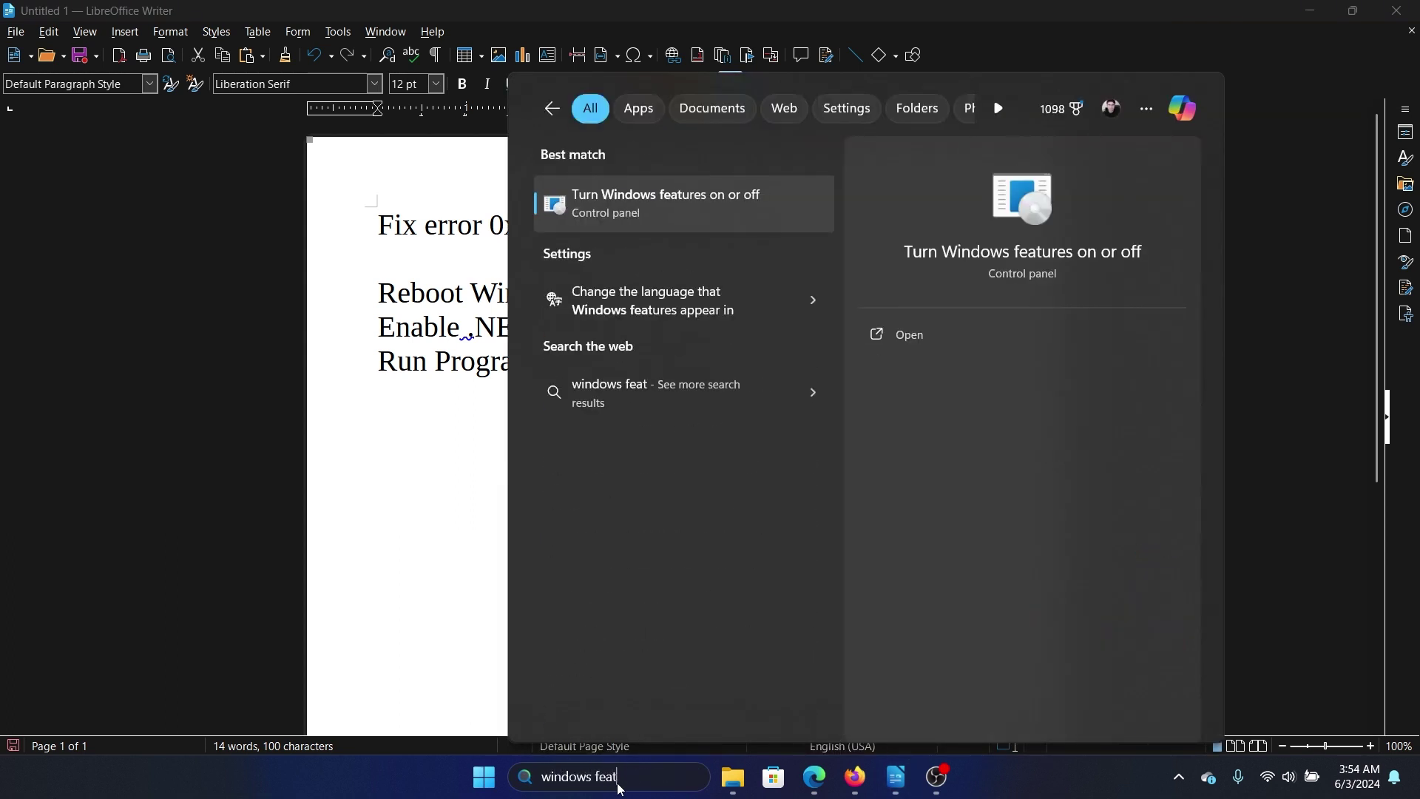
left_click(623, 202)
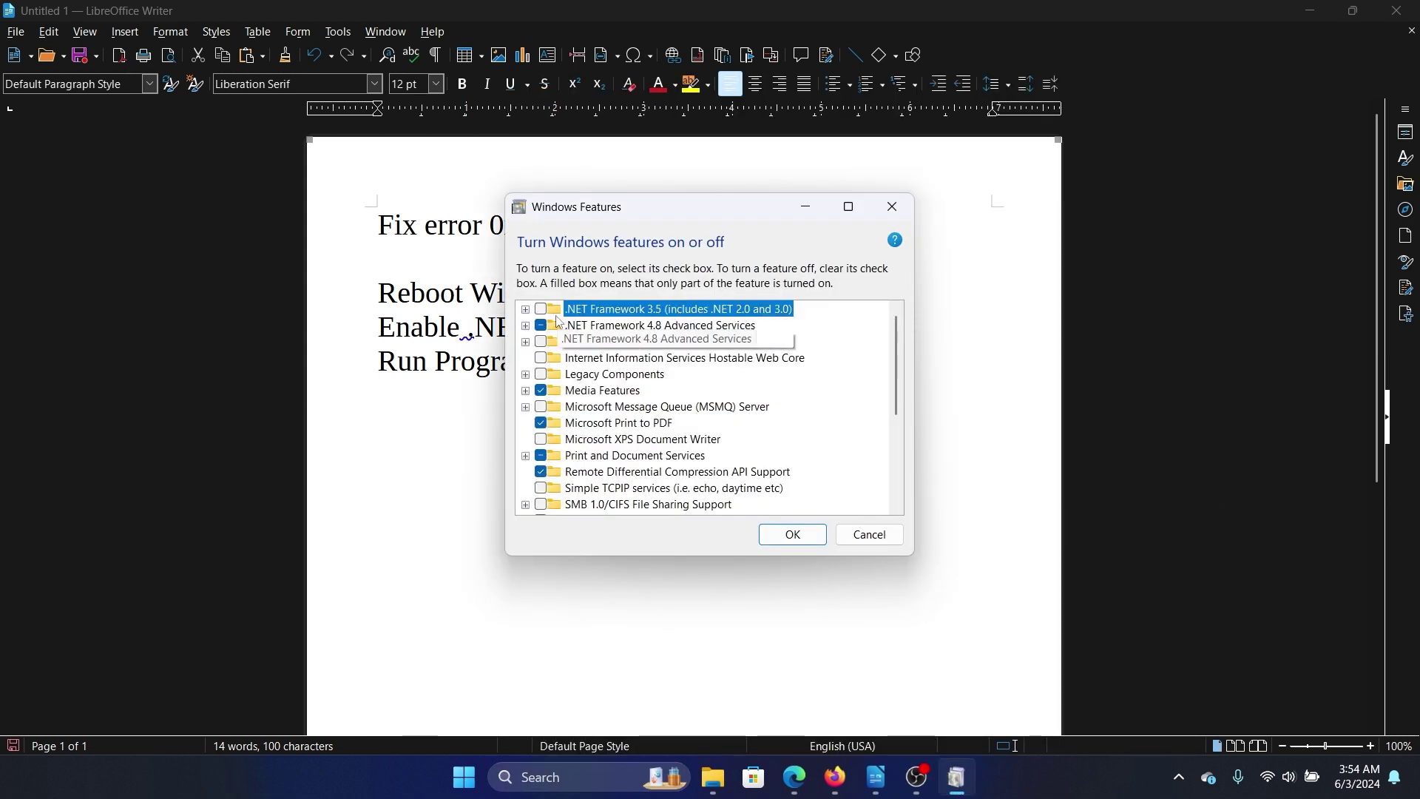
Step: Enable WCF HTTP and Non-HTTP Activation under .NET Framework 3.5, review 4.8 Advanced Services, and confirm
left_click(526, 310)
left_click(525, 374)
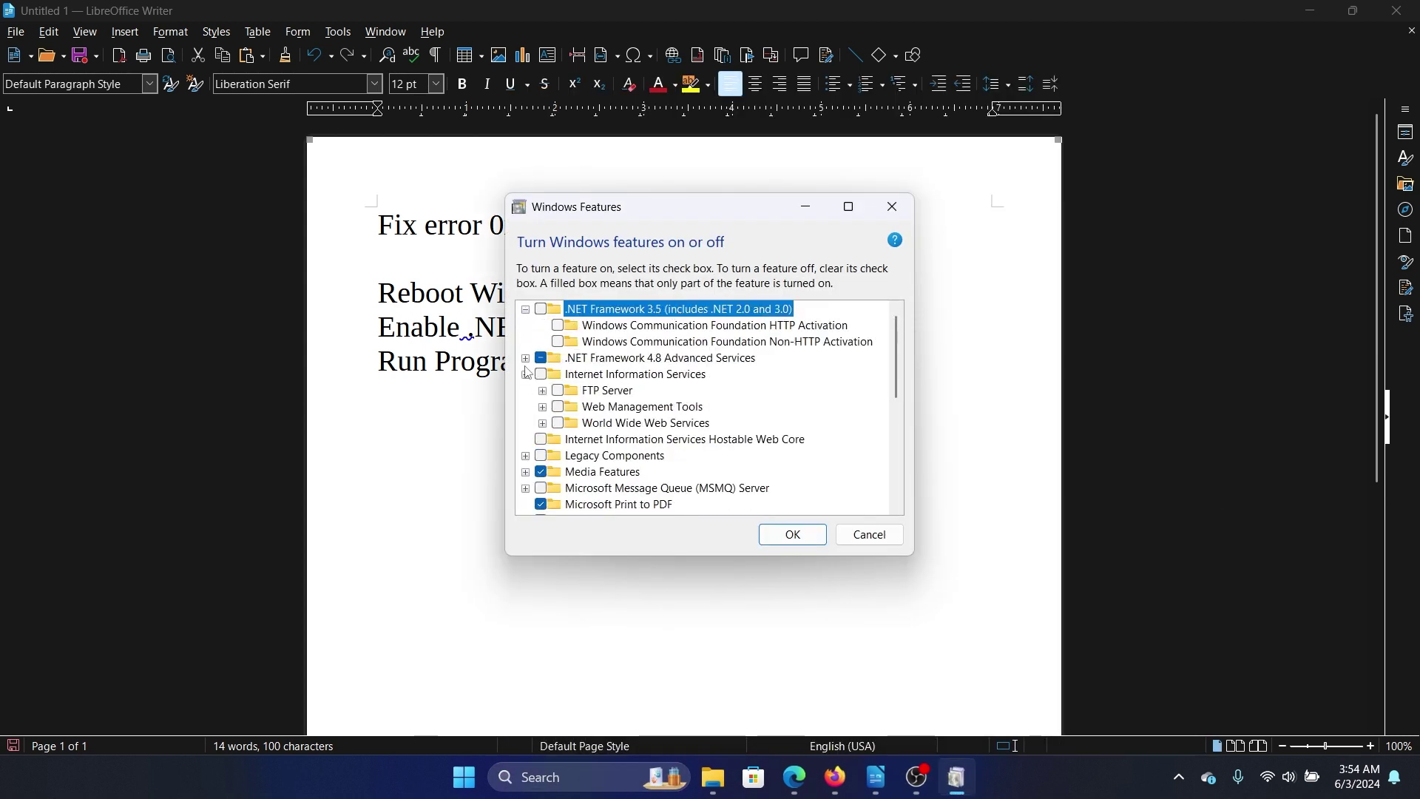
left_click(558, 326)
left_click(558, 343)
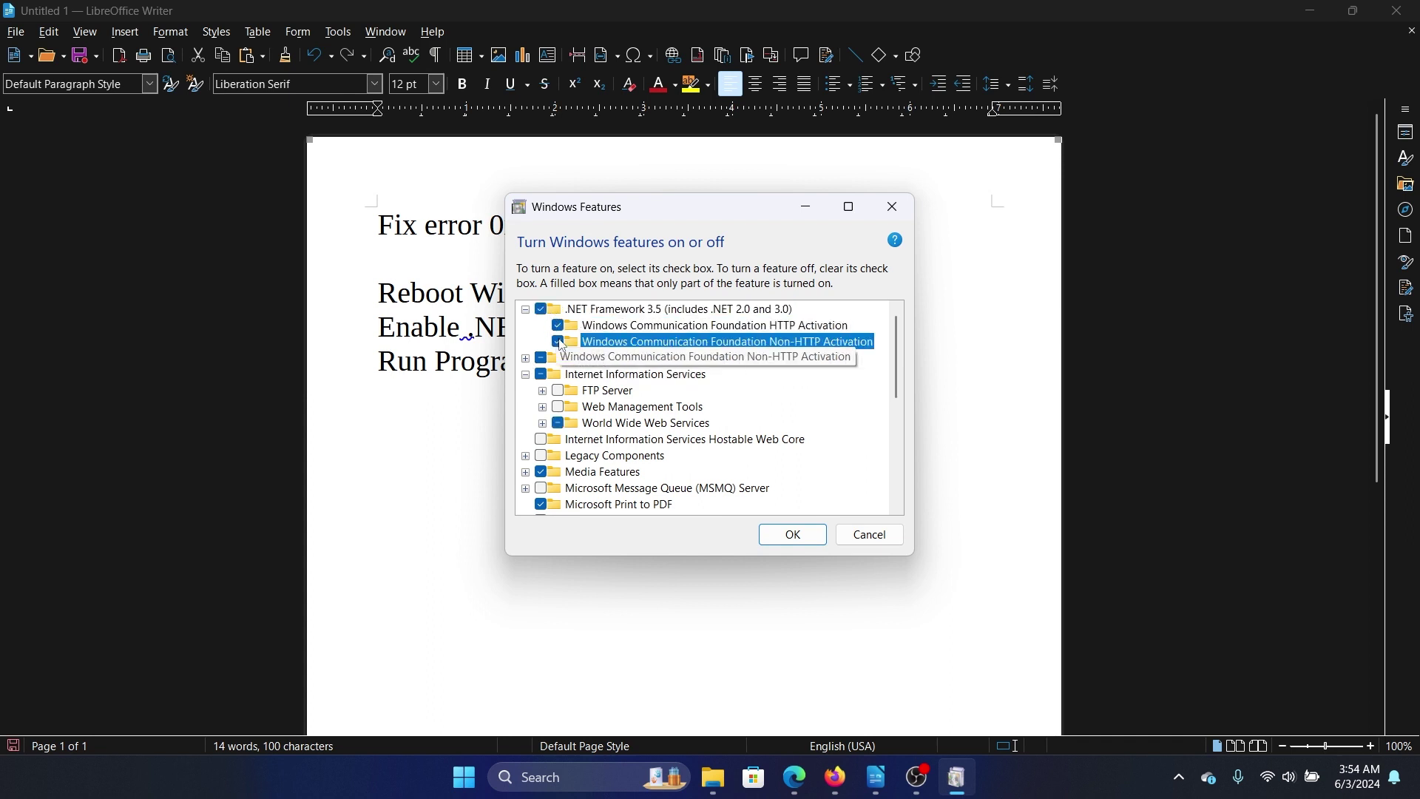
left_click(524, 358)
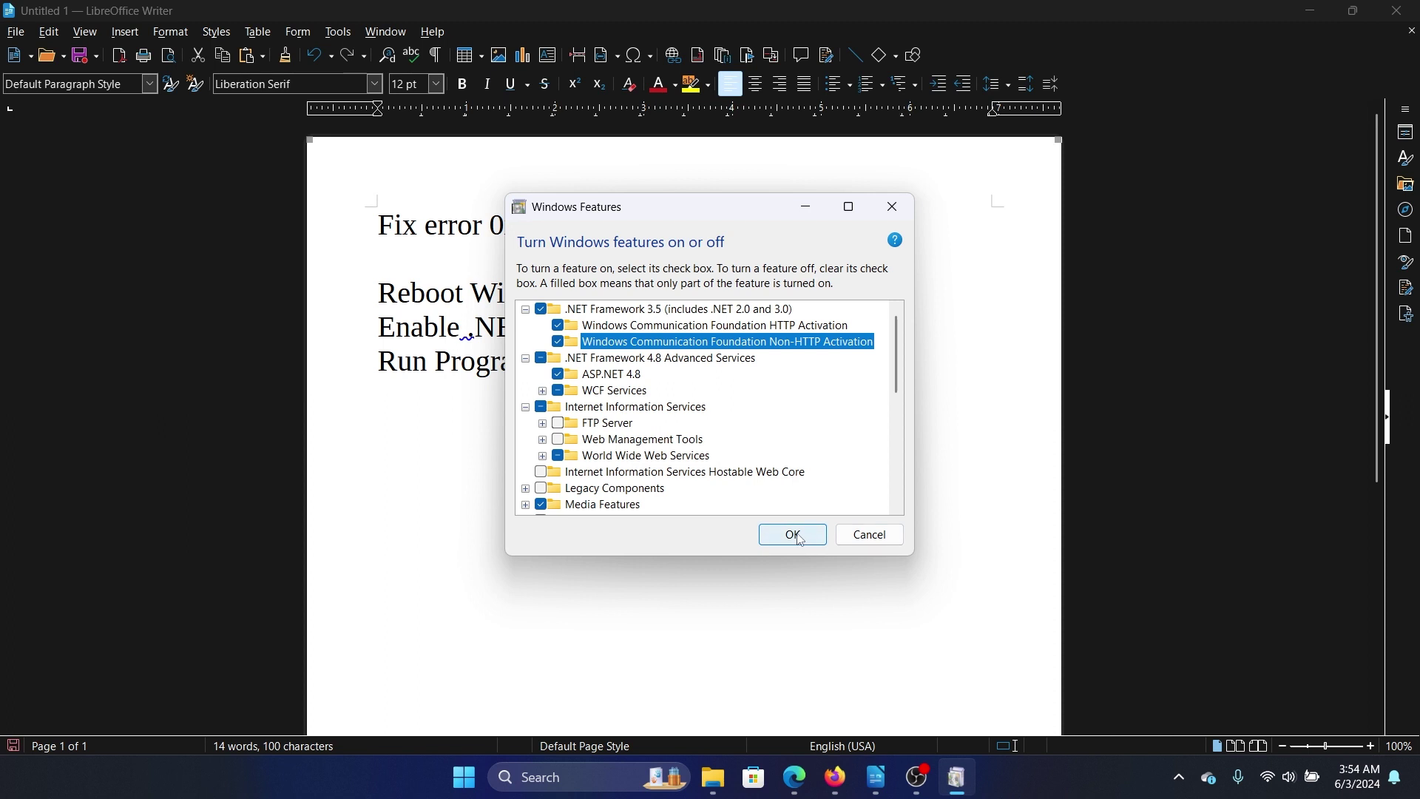
left_click(800, 538)
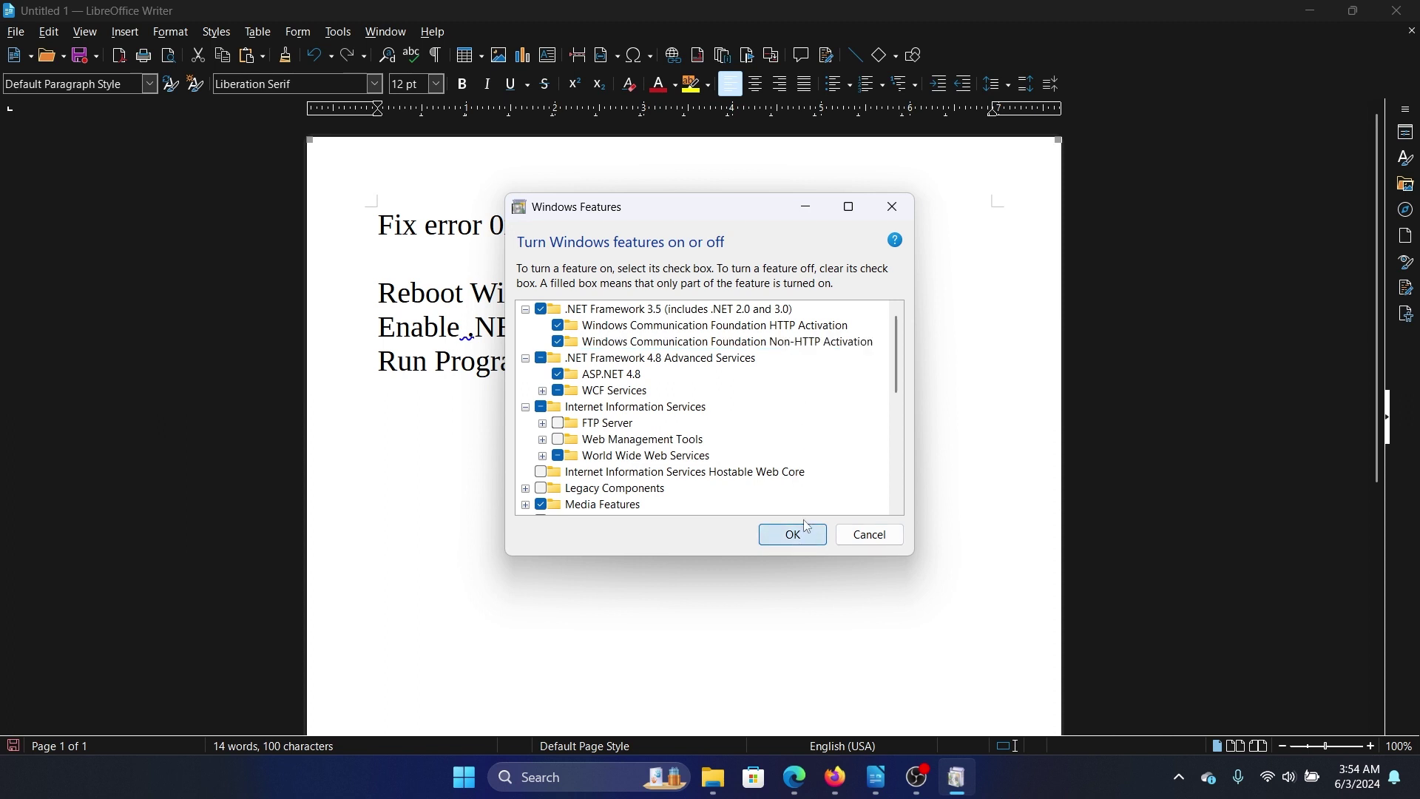
Step: Return to the notes, select 'Run Program as administrator', and start a Windows search
left_click(1006, 335)
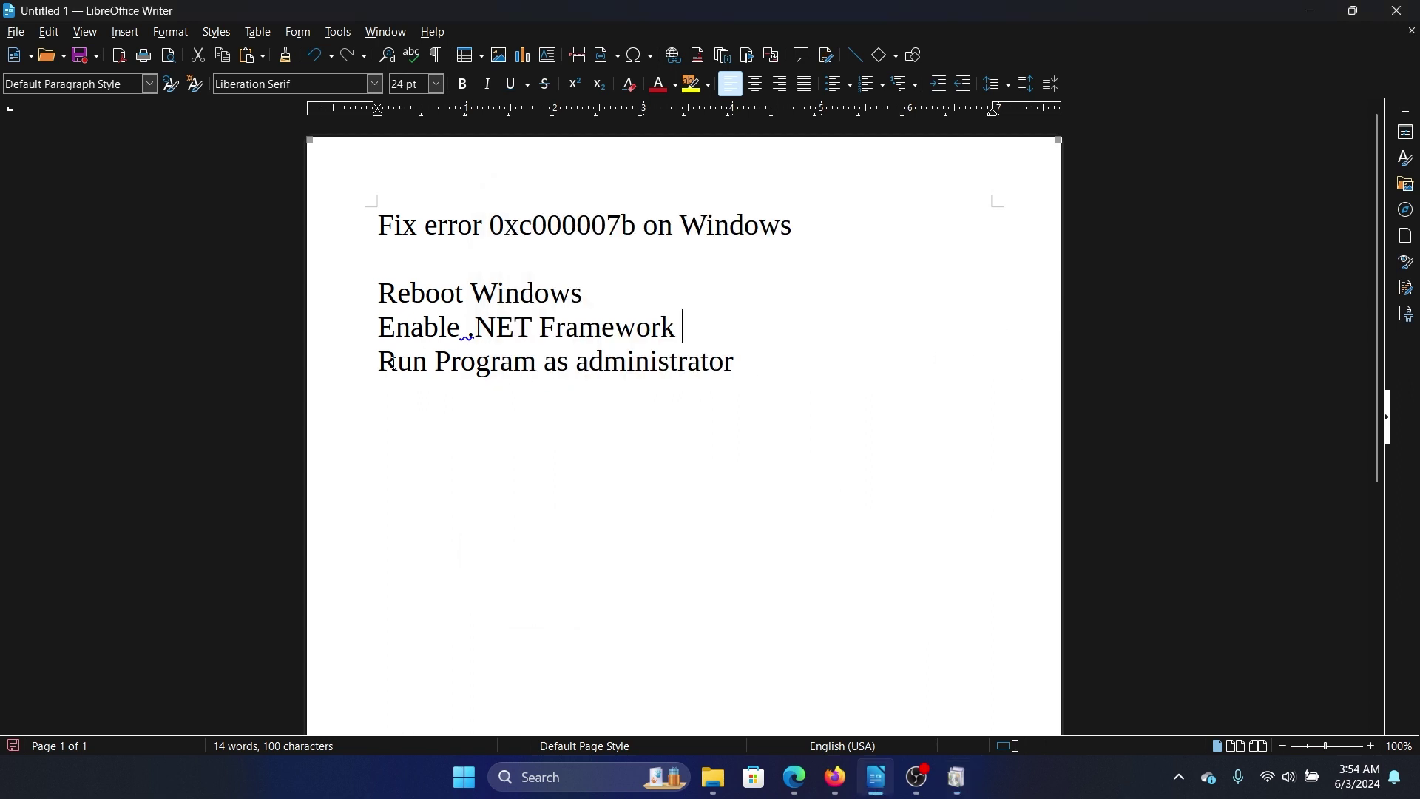
left_click_drag(378, 362, 839, 390)
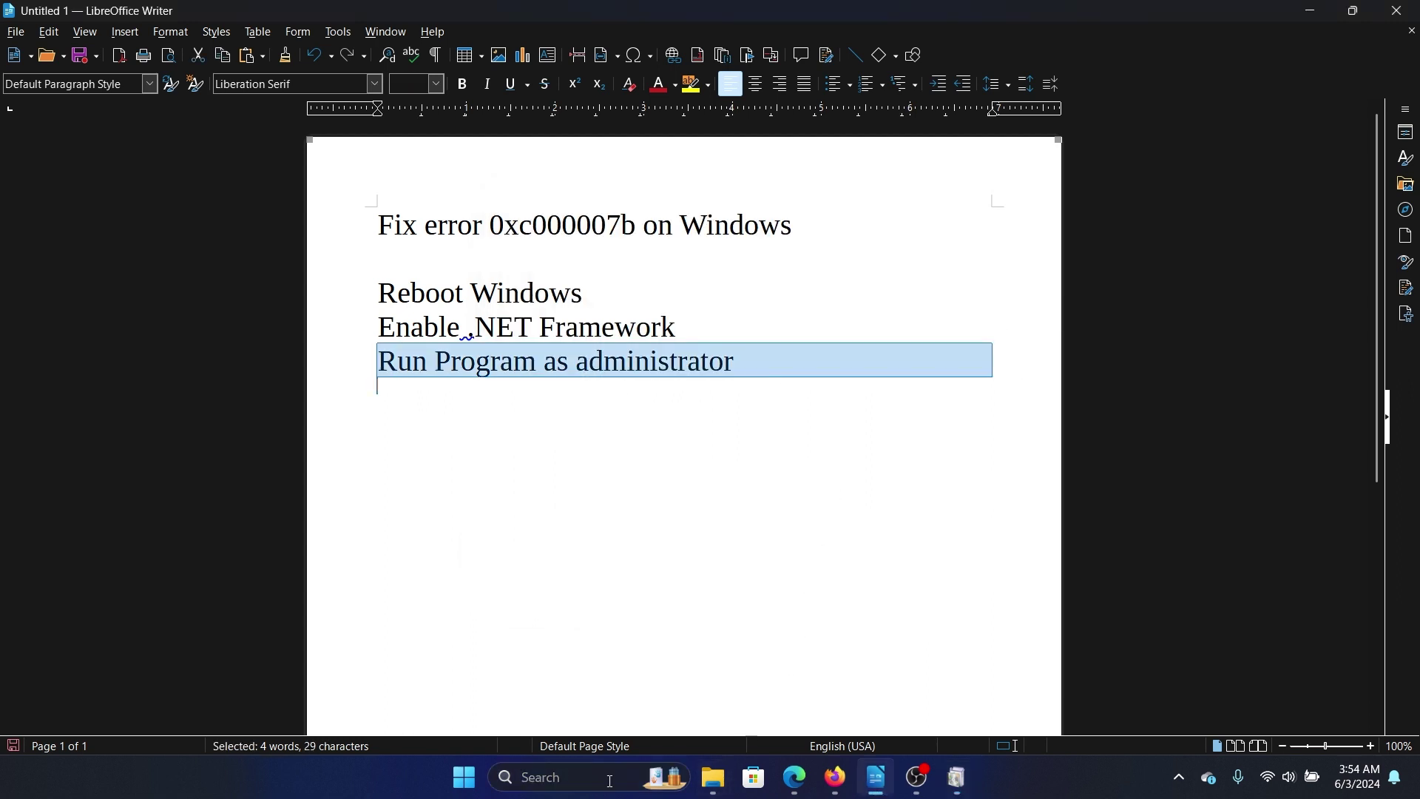
left_click(609, 779)
type("wr")
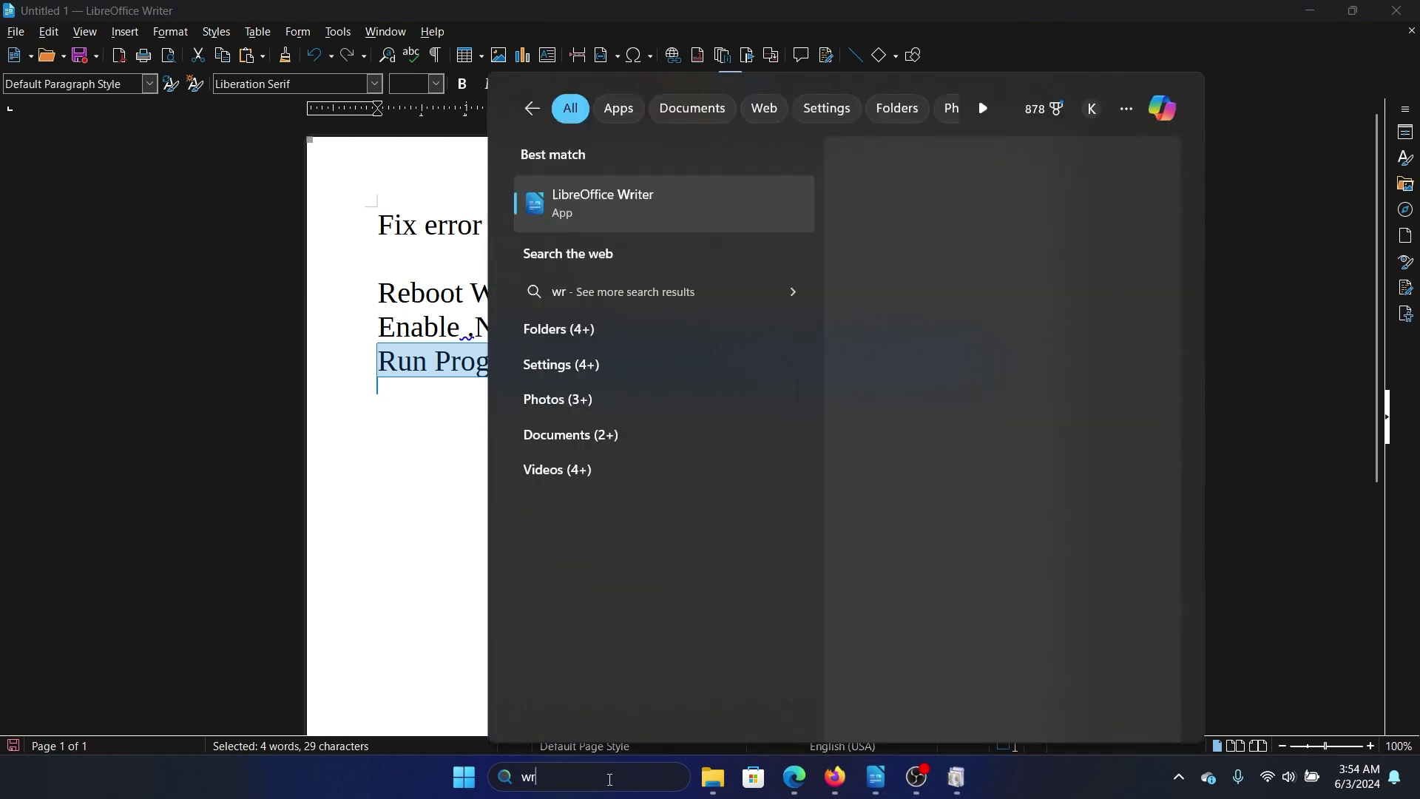